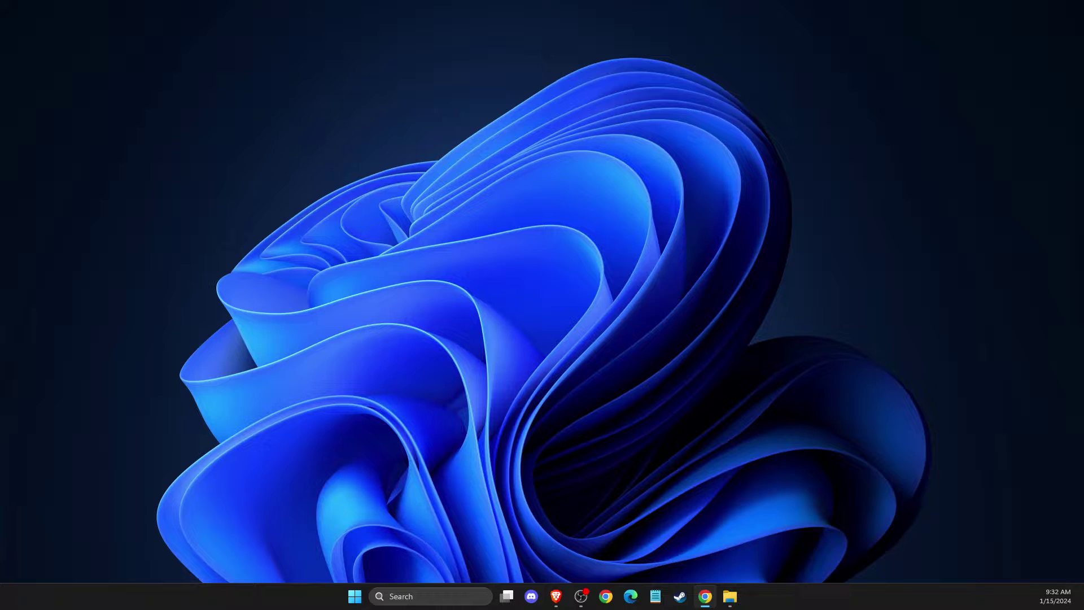
- Browse the installed programs in Control Panel's Programs and Features, then close it
left_click(437, 595)
type("COntrol Panel")
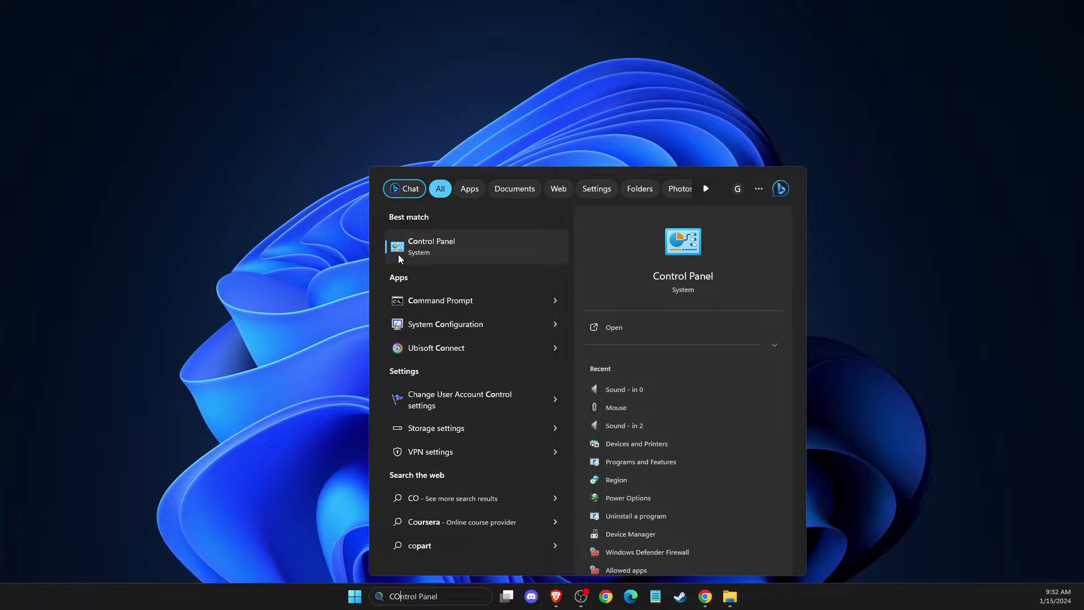
left_click(433, 246)
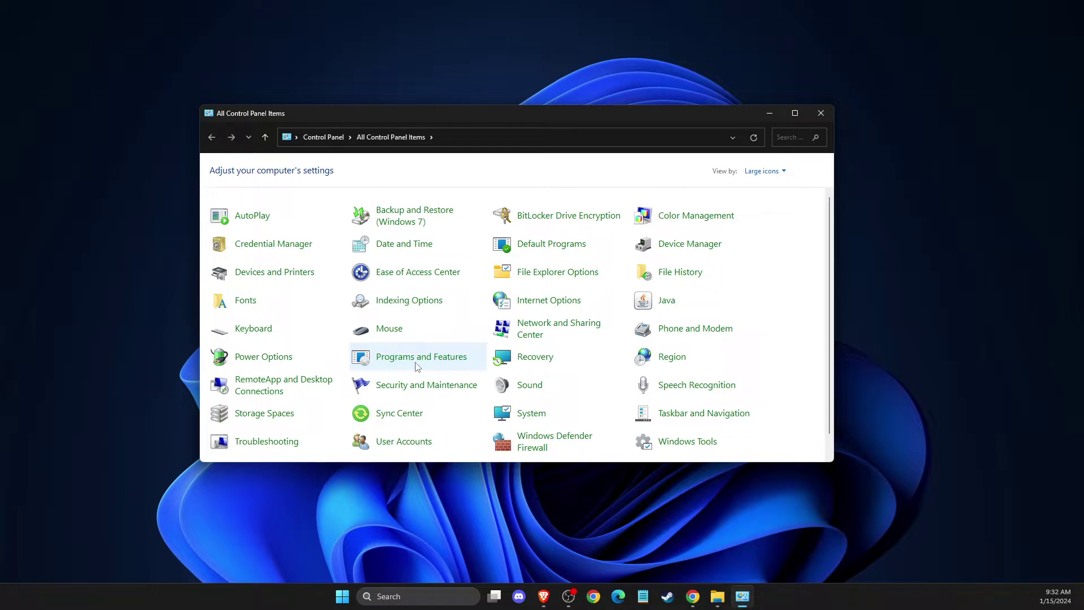
left_click(421, 356)
scroll(419, 288, "down", 5)
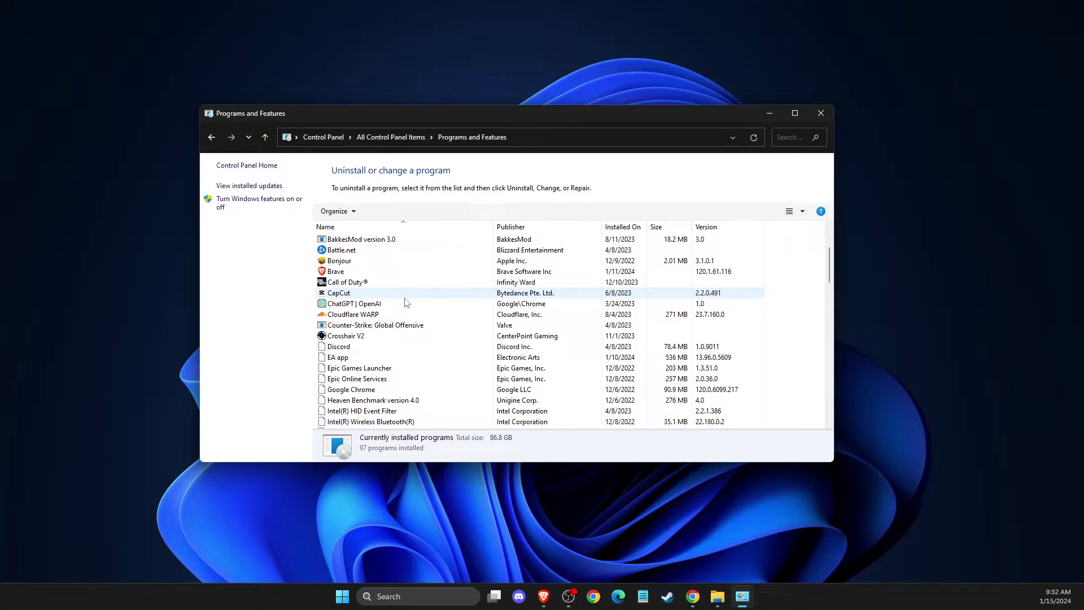
scroll(419, 292, "down", 5)
scroll(412, 303, "down", 5)
scroll(412, 304, "down", 3)
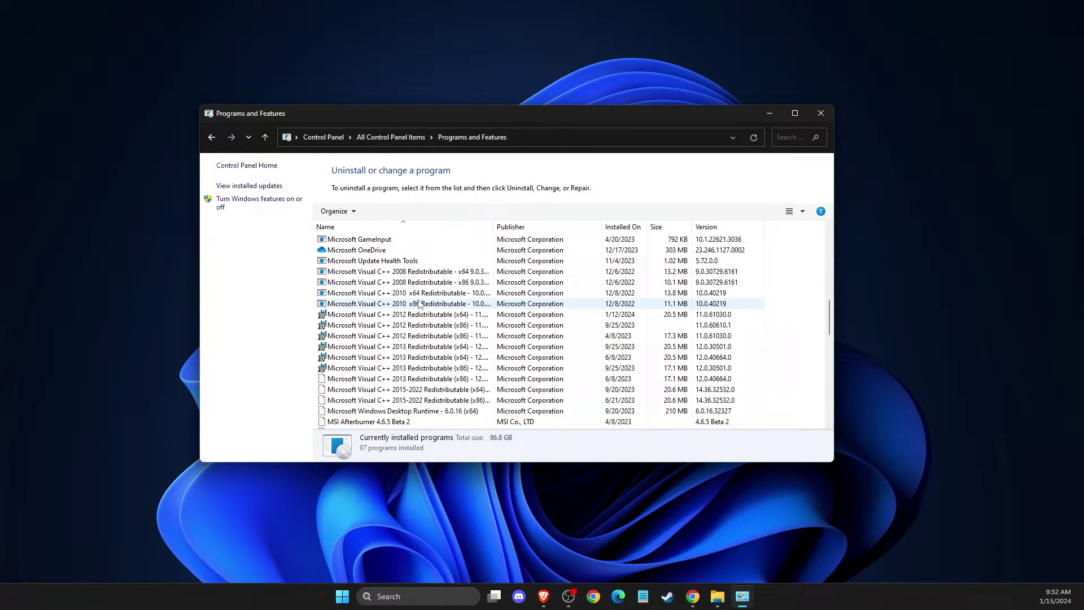
scroll(415, 303, "down", 3)
scroll(417, 304, "down", 2)
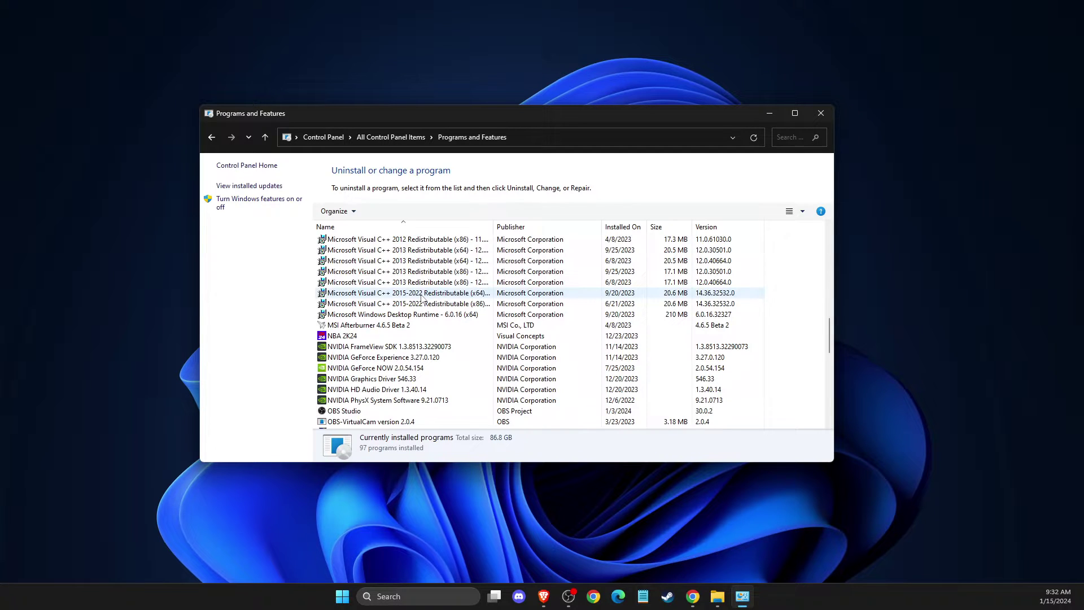
scroll(420, 301, "down", 4)
scroll(425, 298, "down", 3)
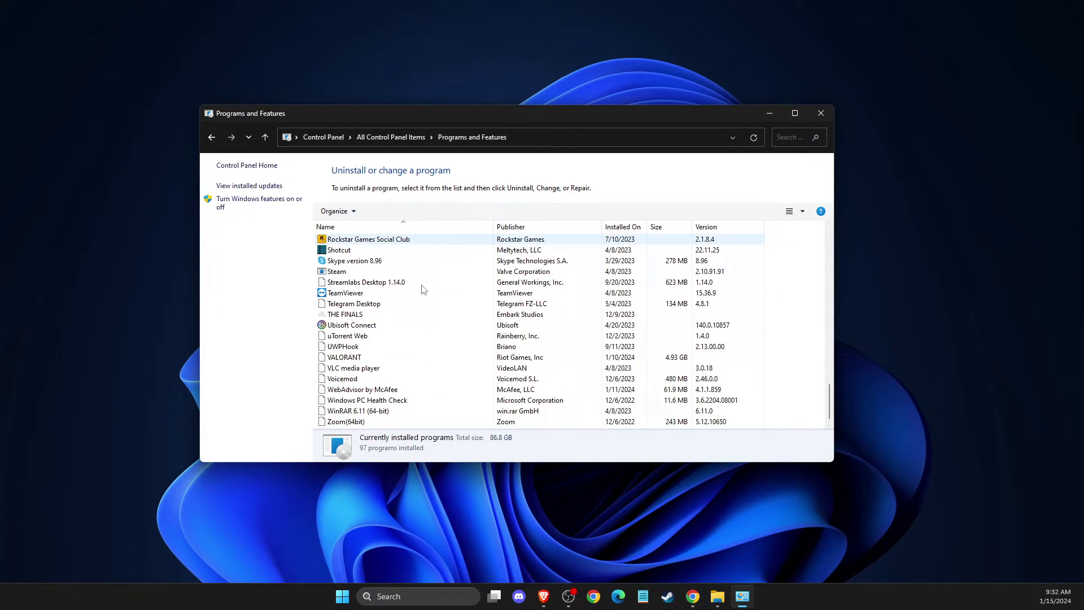
scroll(422, 292, "down", 2)
scroll(422, 289, "up", 1)
scroll(423, 289, "up", 3)
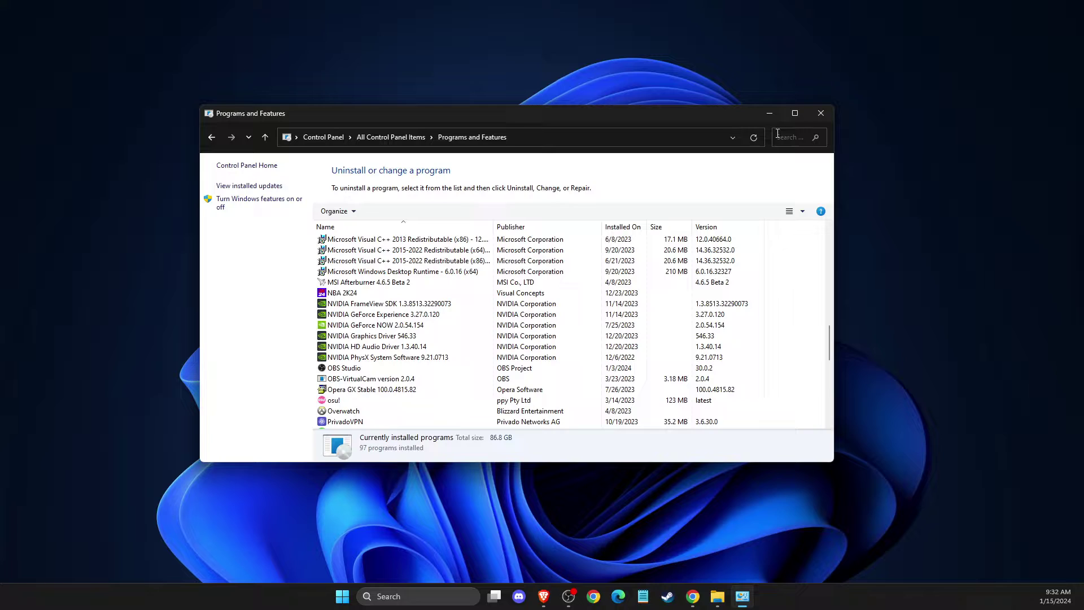
left_click(821, 113)
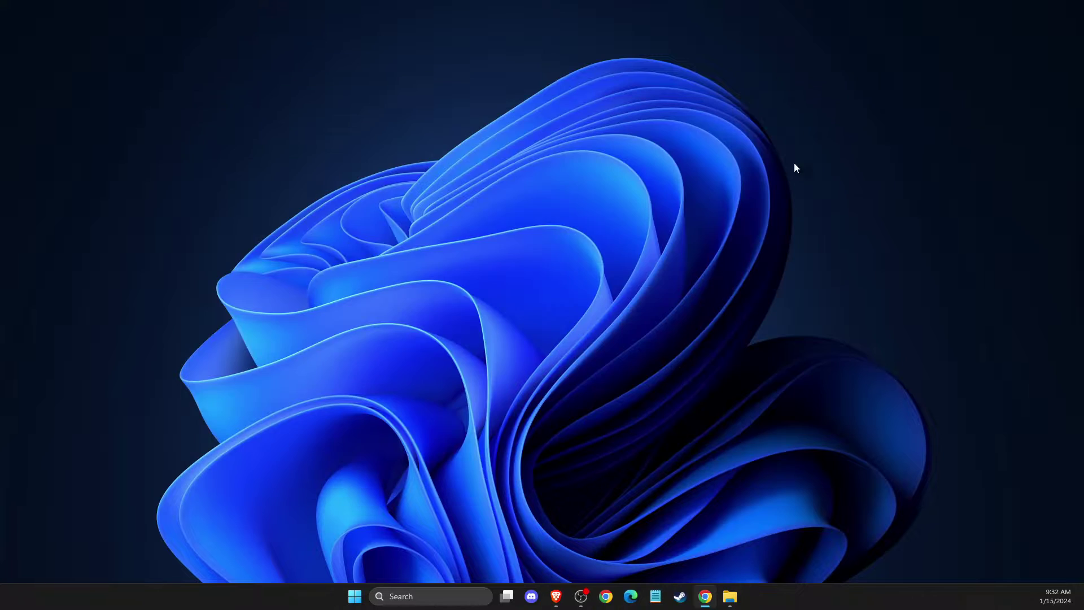
left_click(557, 596)
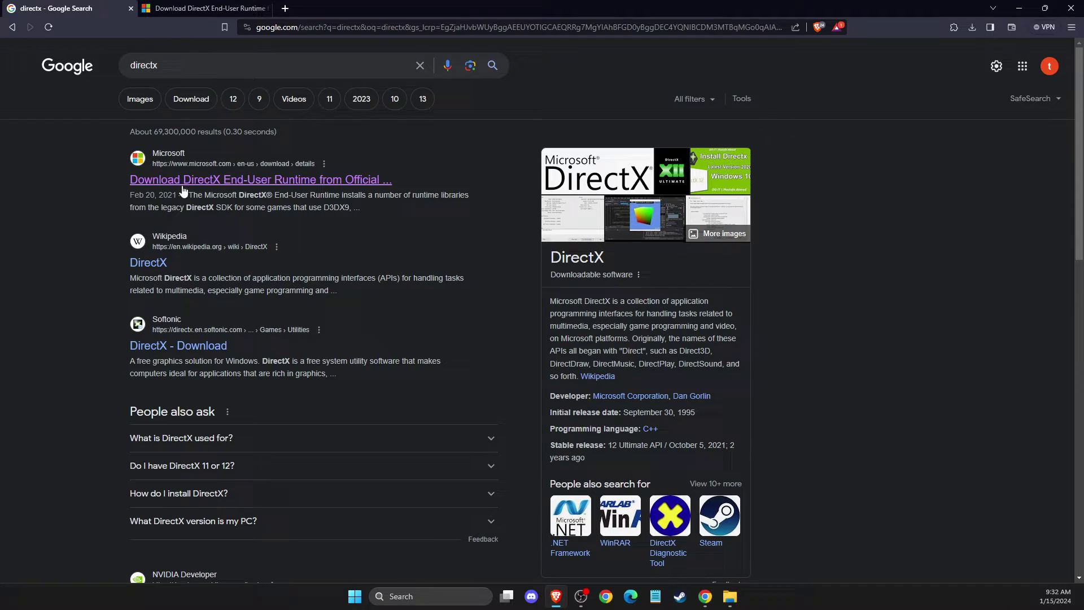
left_click(195, 8)
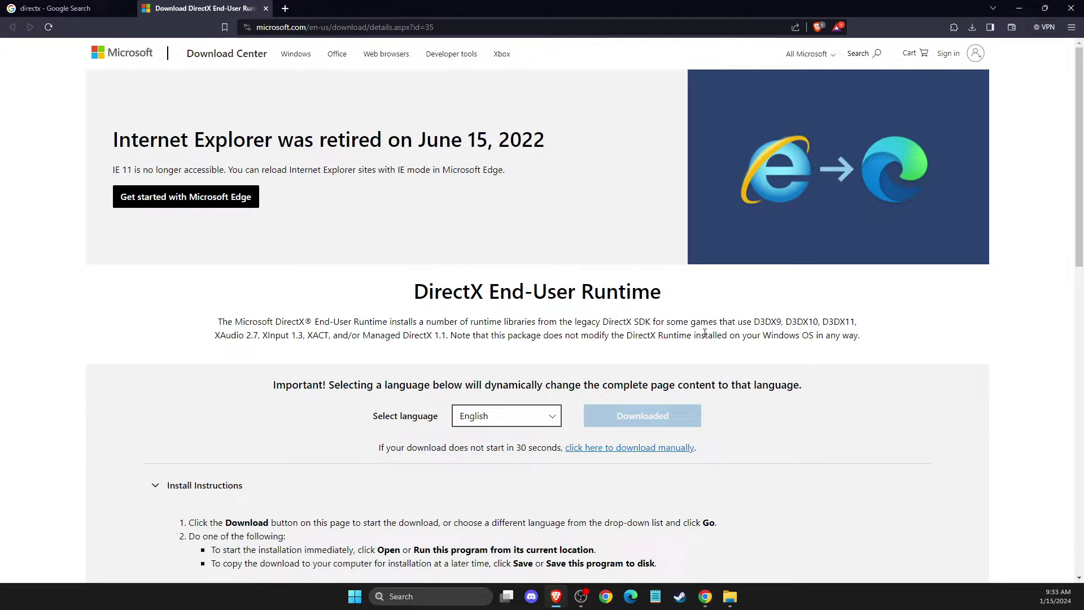
left_click(1020, 9)
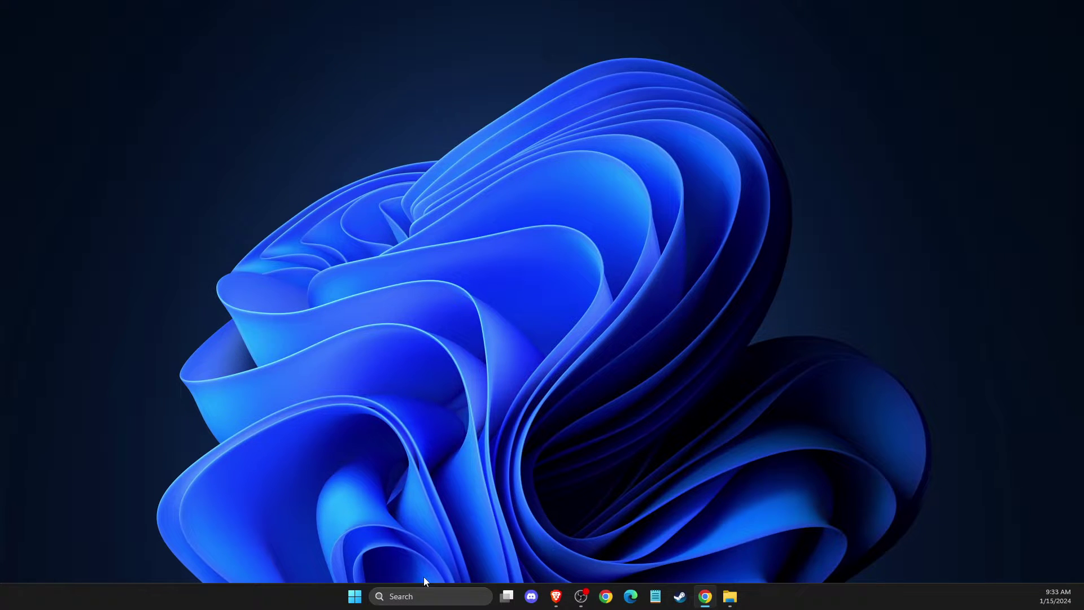
- Open Device Manager and expand Display adapters to select the NVIDIA GeForce RTX 3070
left_click(418, 597)
type("device manager")
left_click(500, 245)
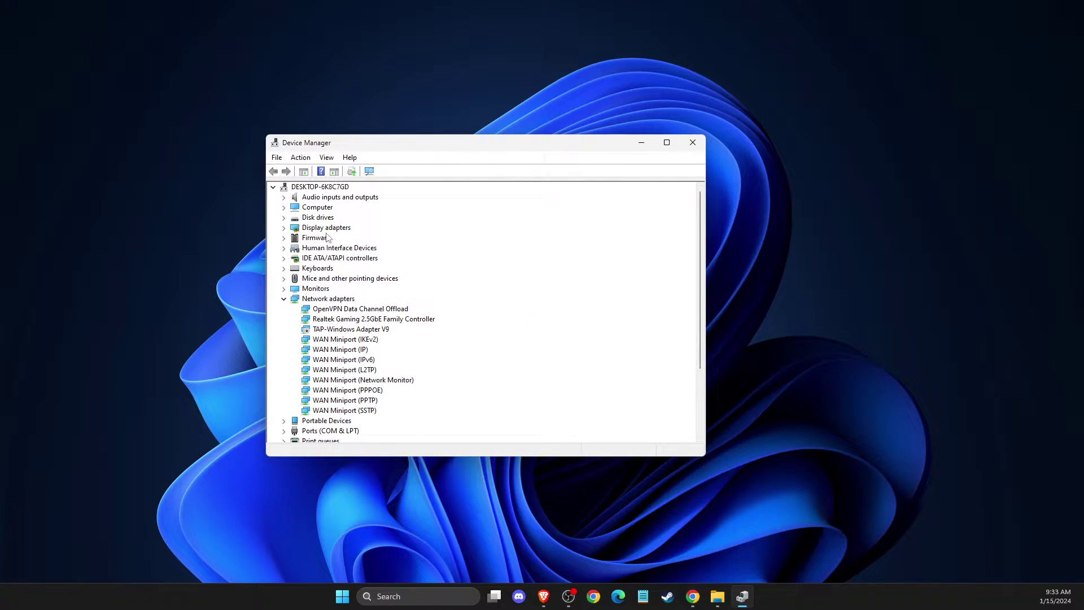
double_click(327, 228)
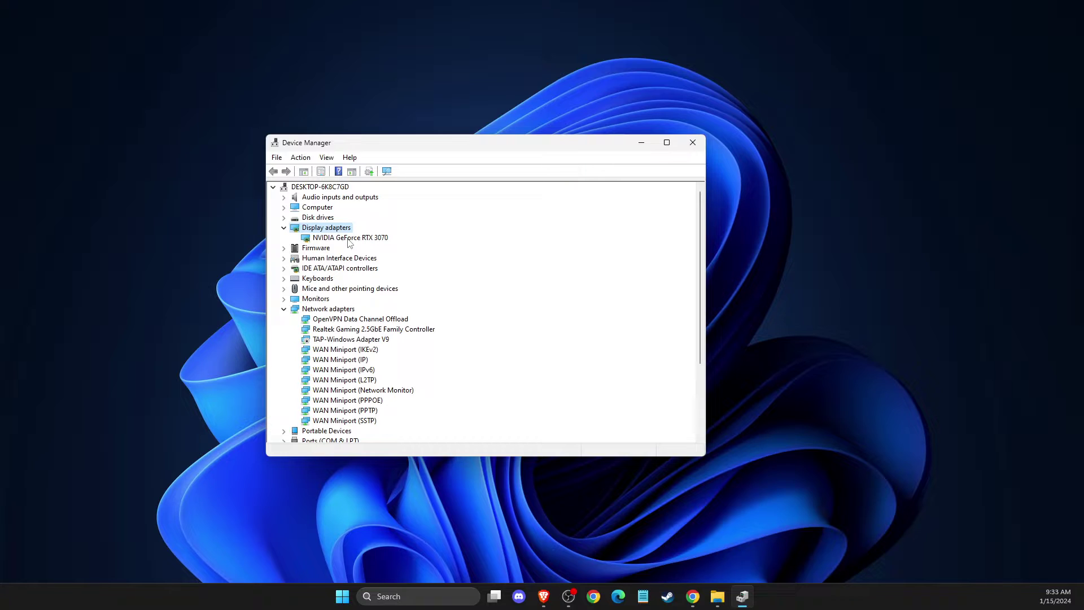
left_click(350, 238)
- Open the RTX 3070's properties and view its driver details
right_click(373, 238)
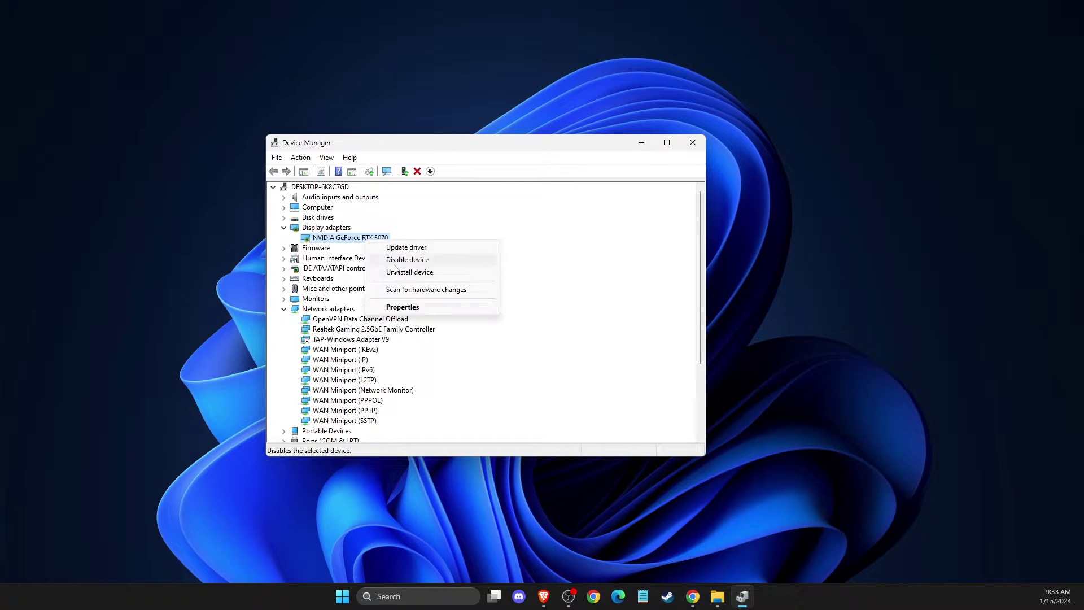
left_click(323, 250)
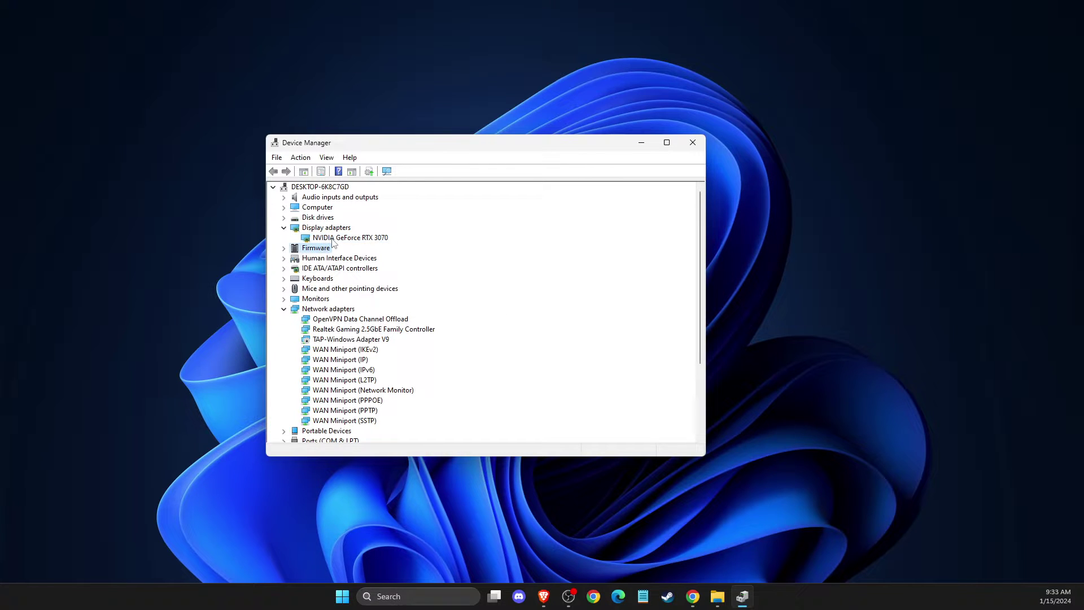
right_click(332, 242)
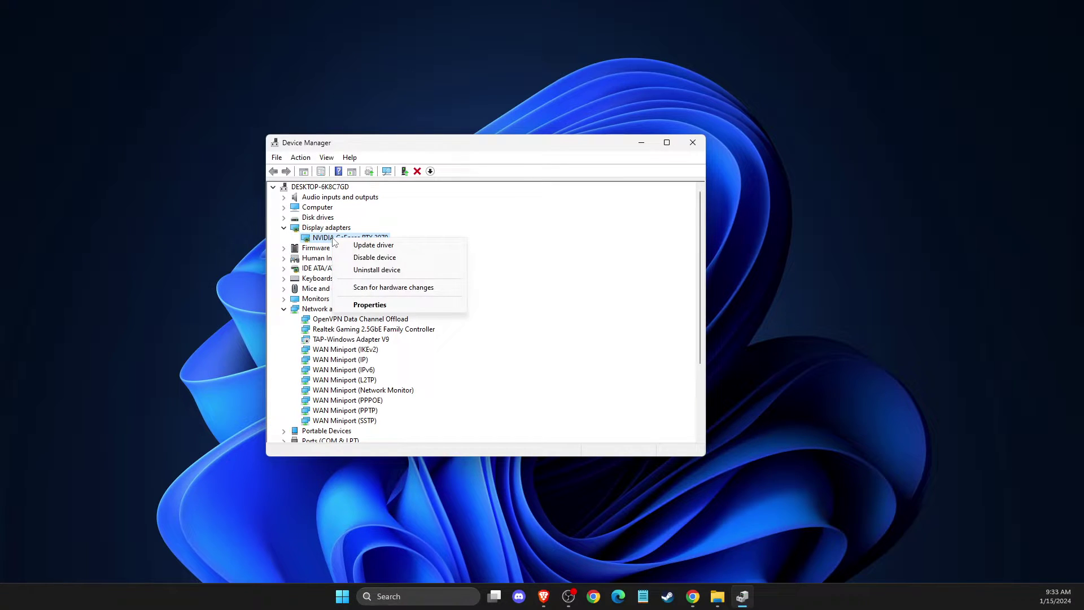
left_click(369, 303)
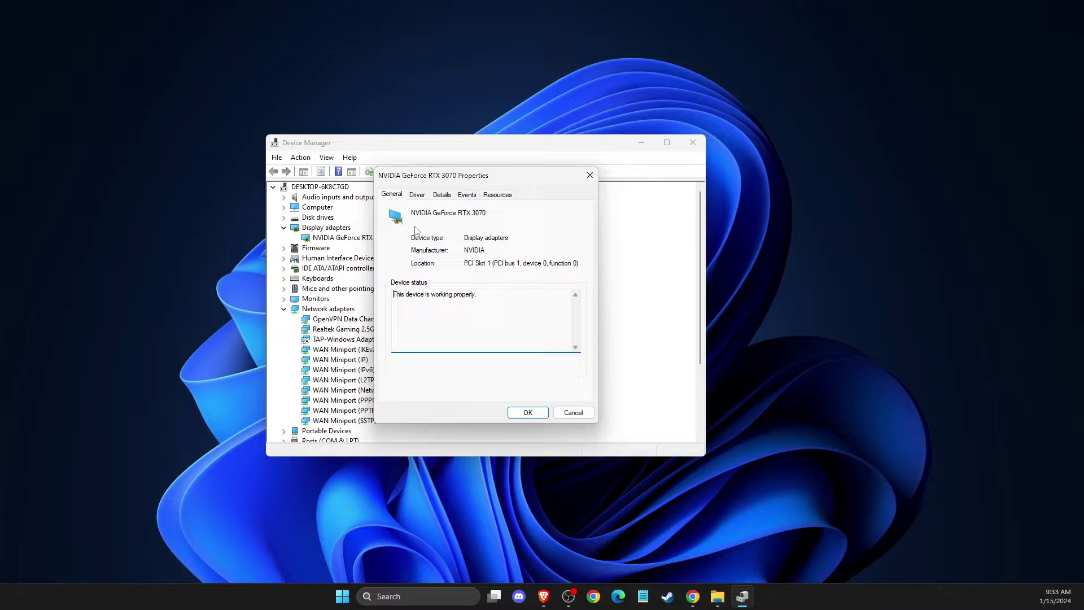
left_click(429, 201)
- Reach the compatible NVIDIA RTX 3070 driver list, then cancel without updating
left_click(404, 327)
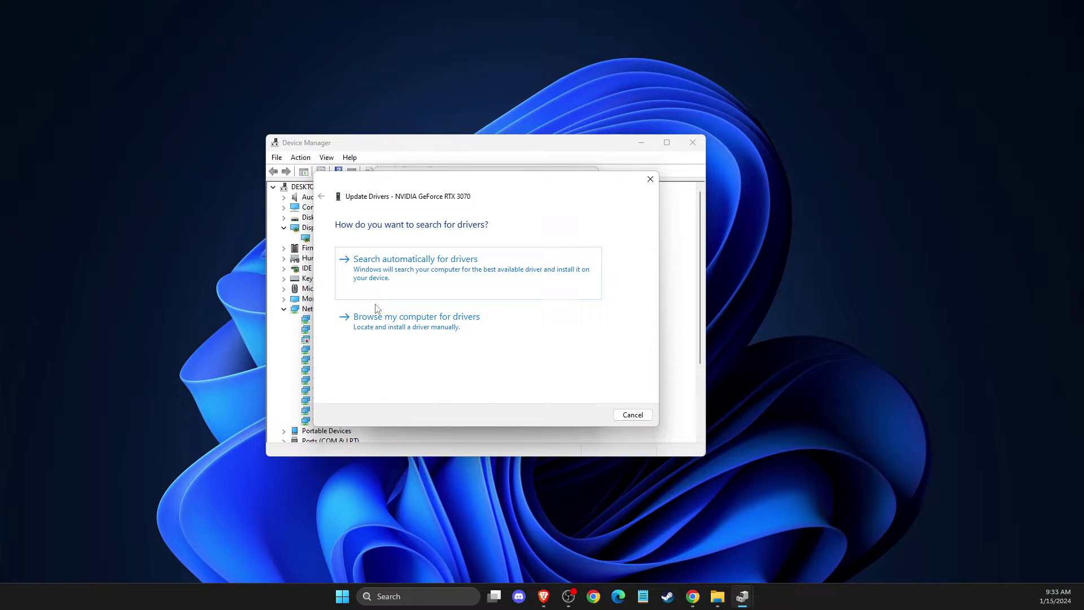
left_click(400, 324)
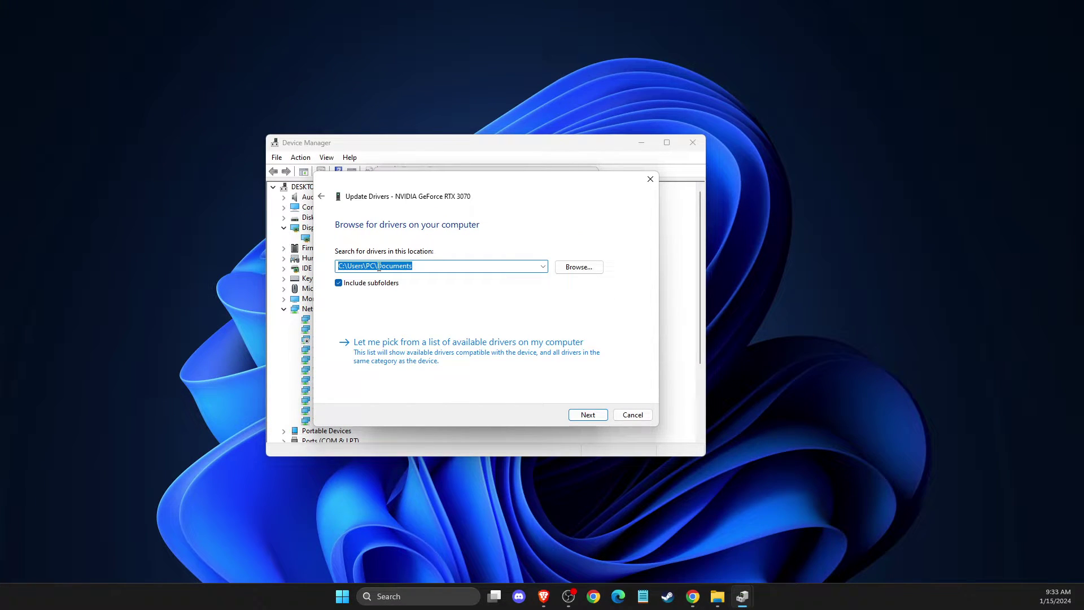
left_click(408, 354)
left_click(398, 334)
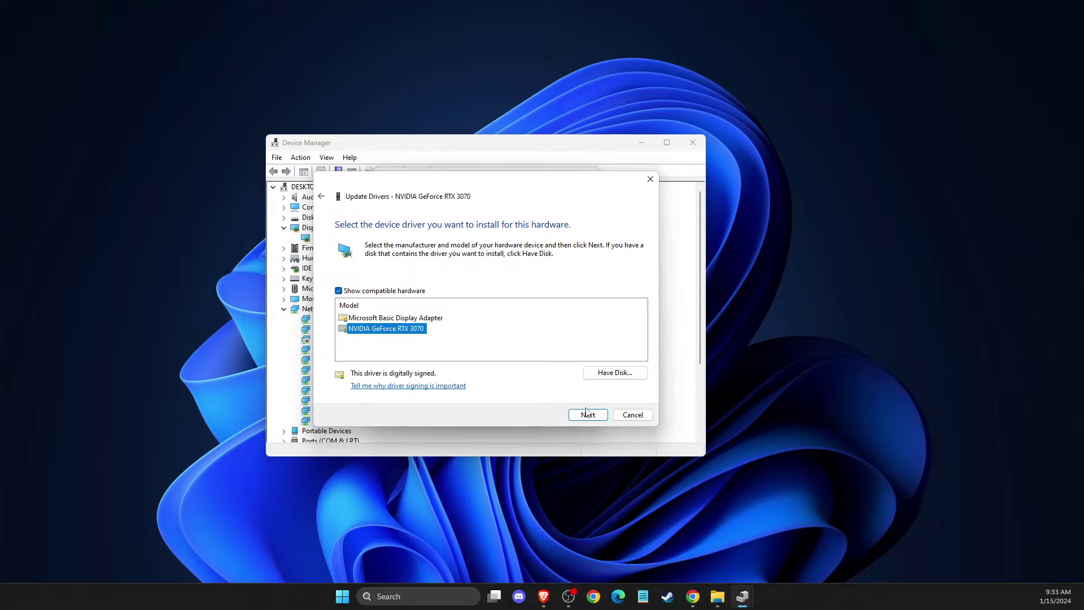
left_click(618, 415)
left_click(573, 413)
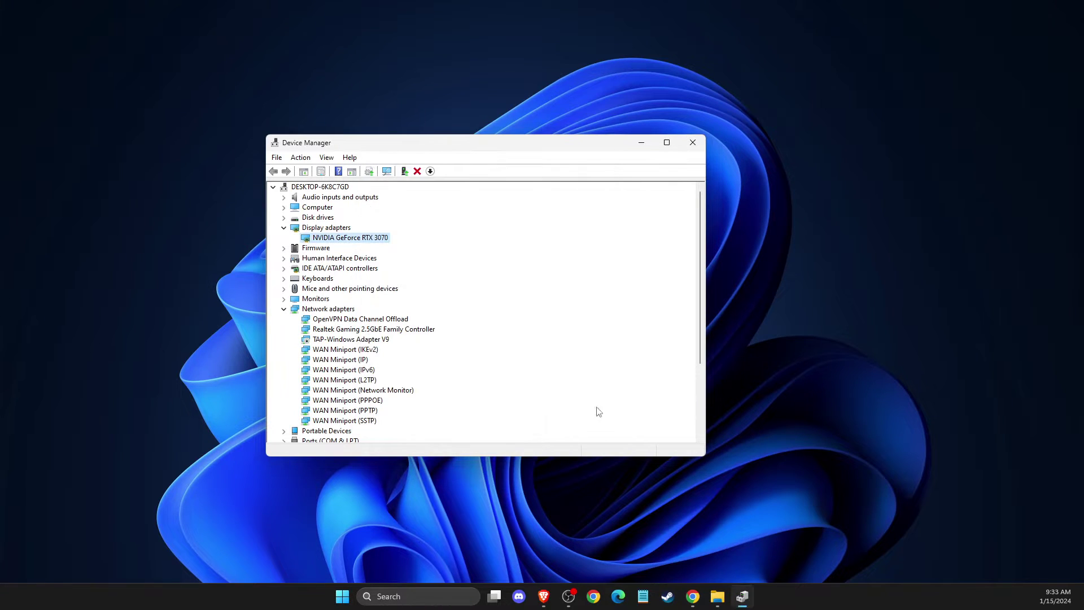
- Close Device Manager and launch Run from a Windows search for 'run'
left_click(693, 143)
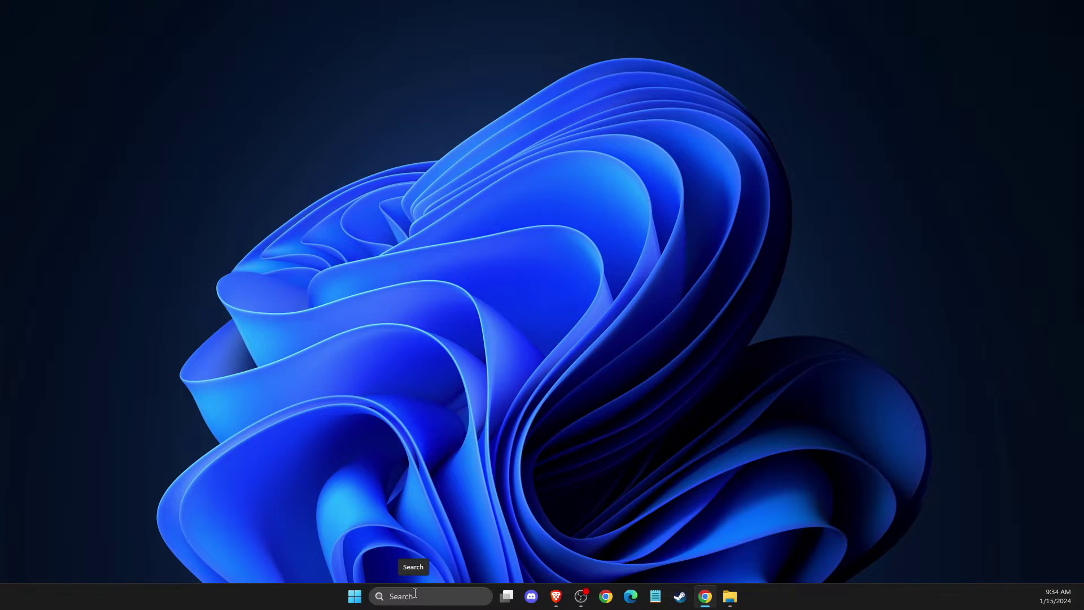
left_click(415, 595)
type("run")
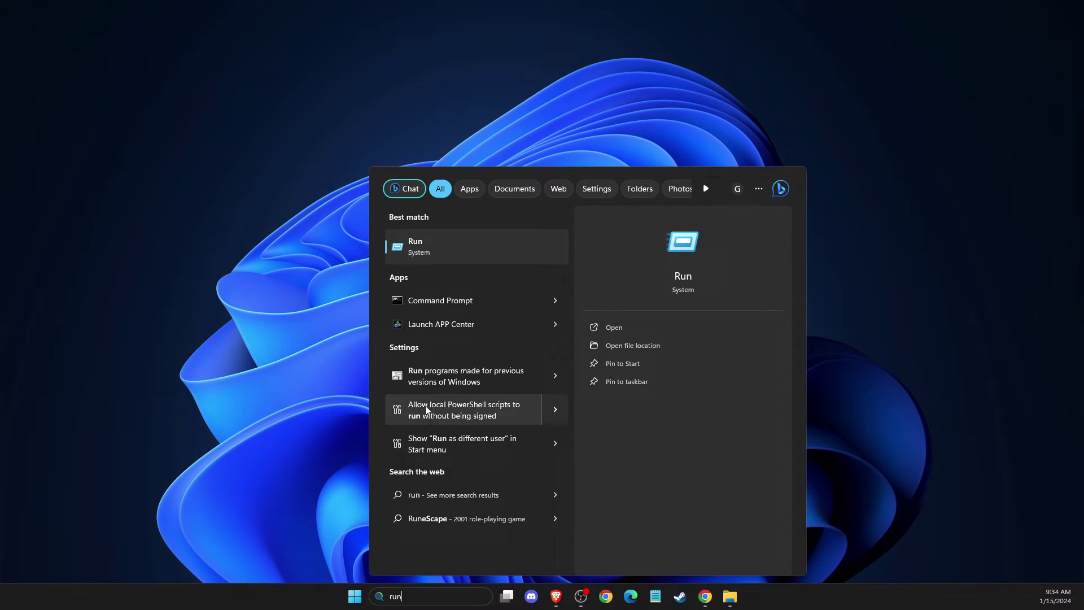
left_click(438, 250)
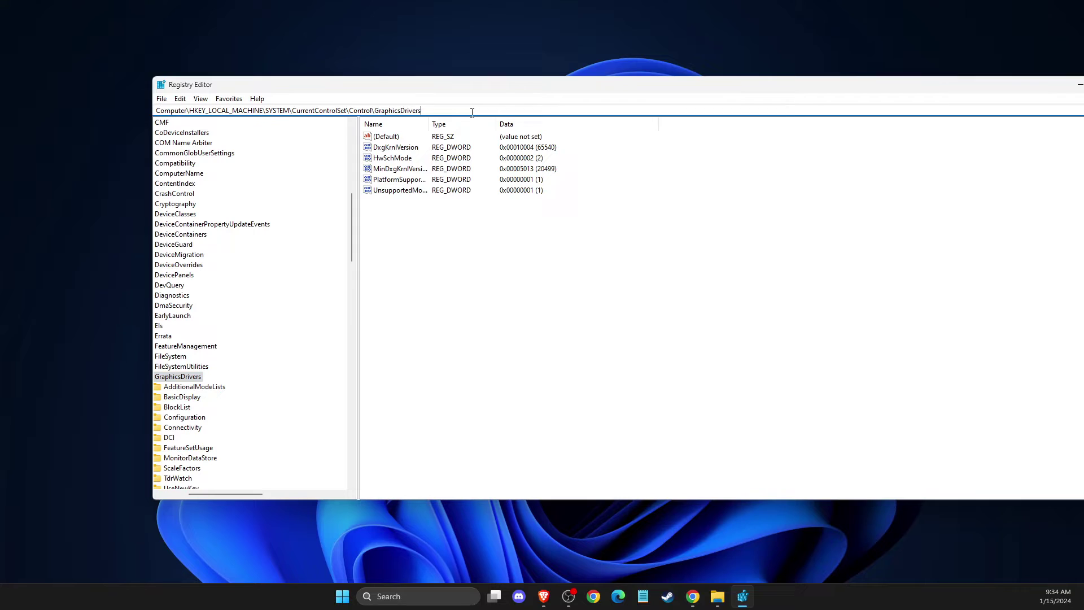
- Go to HKEY_LOCAL_MACHINE\SYSTEM\CurrentControlSet\Control\GraphicsDrivers via the Registry Editor address bar
left_click_drag(472, 110, 156, 109)
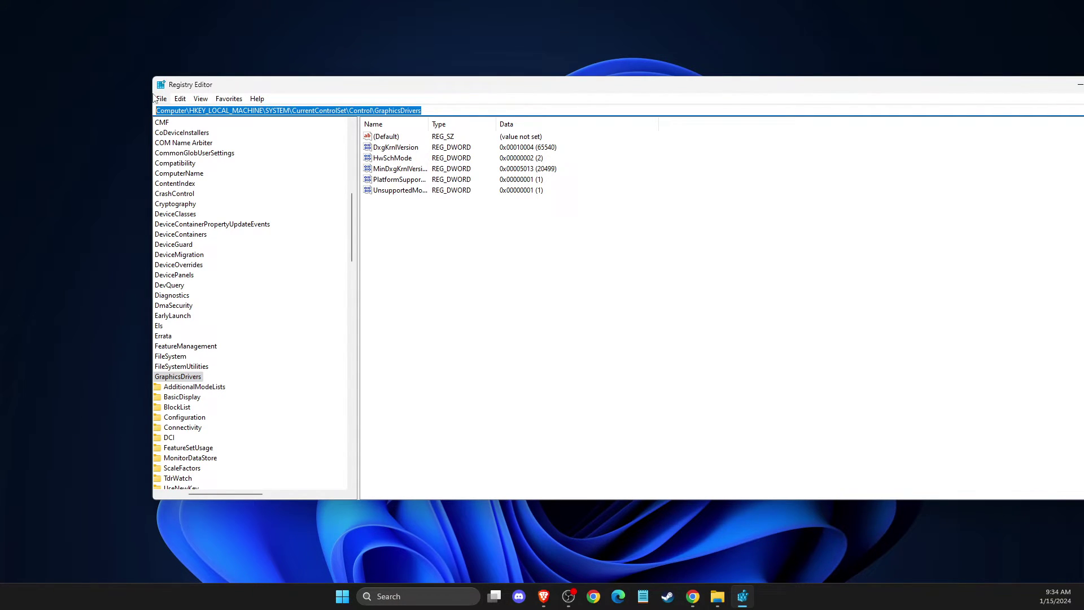
key("End")
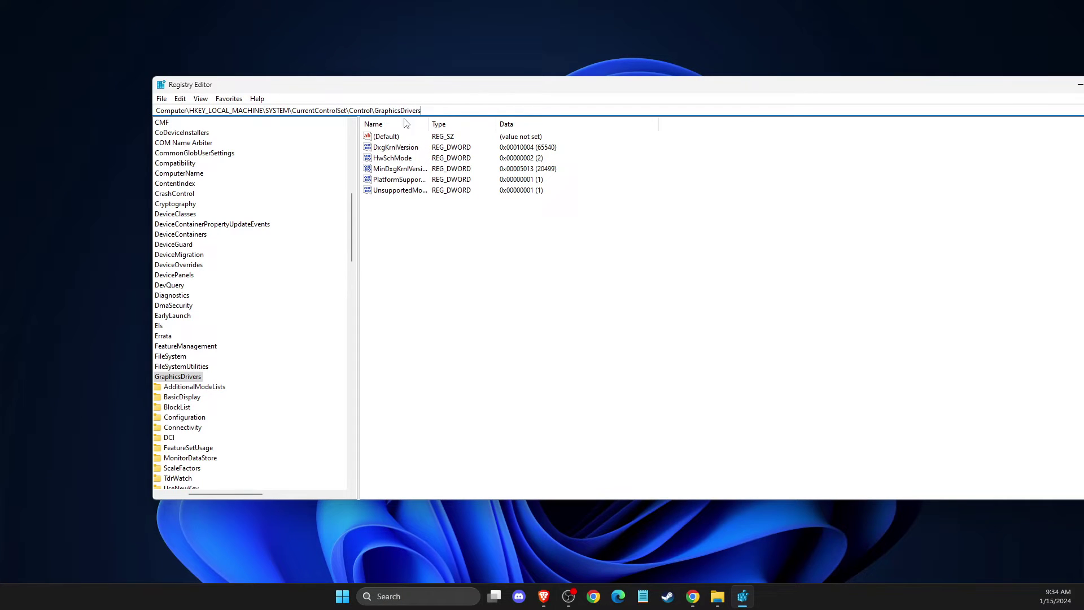
key("Return")
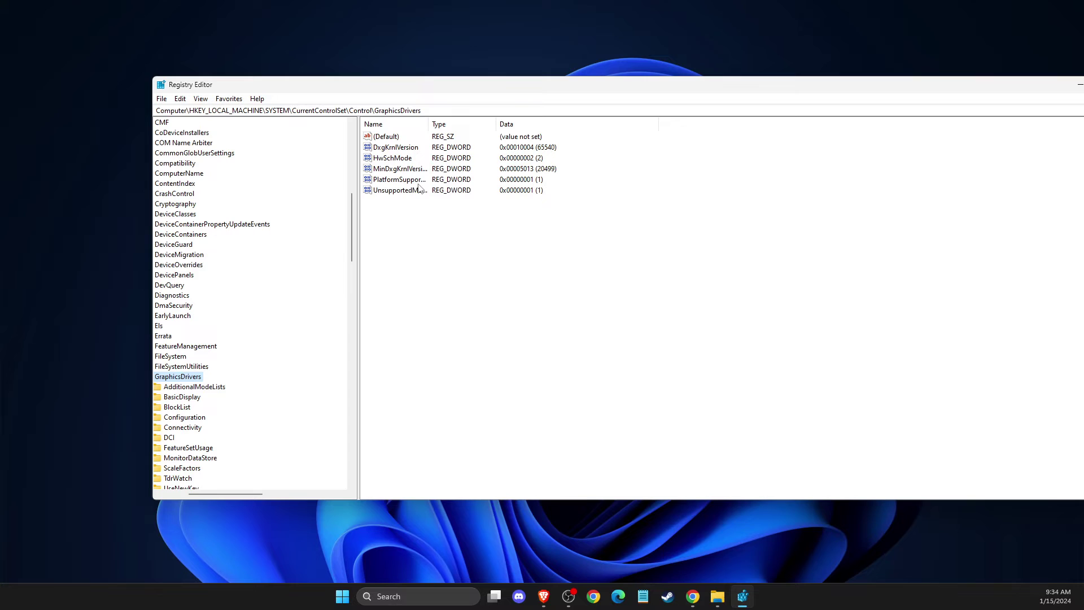
- Create a new DWORD (32-bit) value named tdrdelay in GraphicsDrivers
right_click(404, 216)
mouse_move(433, 219)
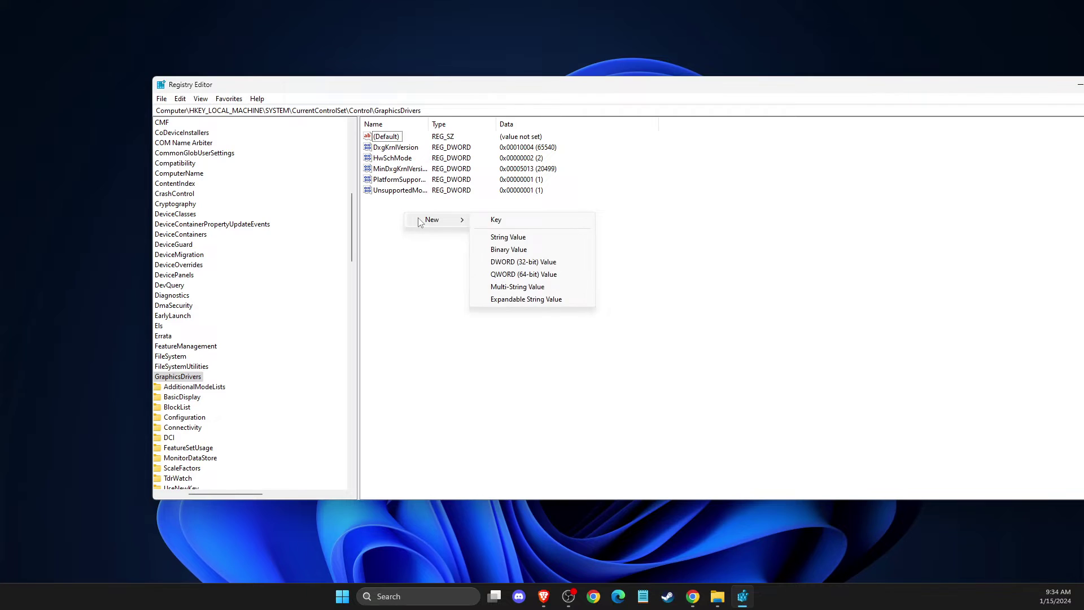
left_click(513, 262)
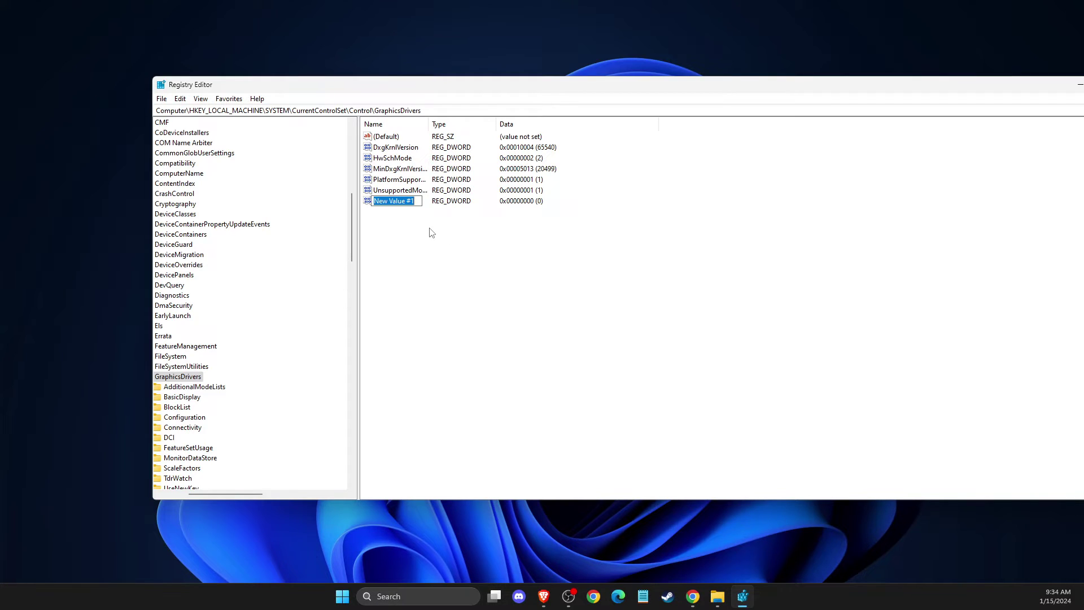
type("tdr")
type("de")
type("lay")
key("Return")
- Set tdrdelay's data to 60 in decimal
right_click(395, 202)
left_click(428, 209)
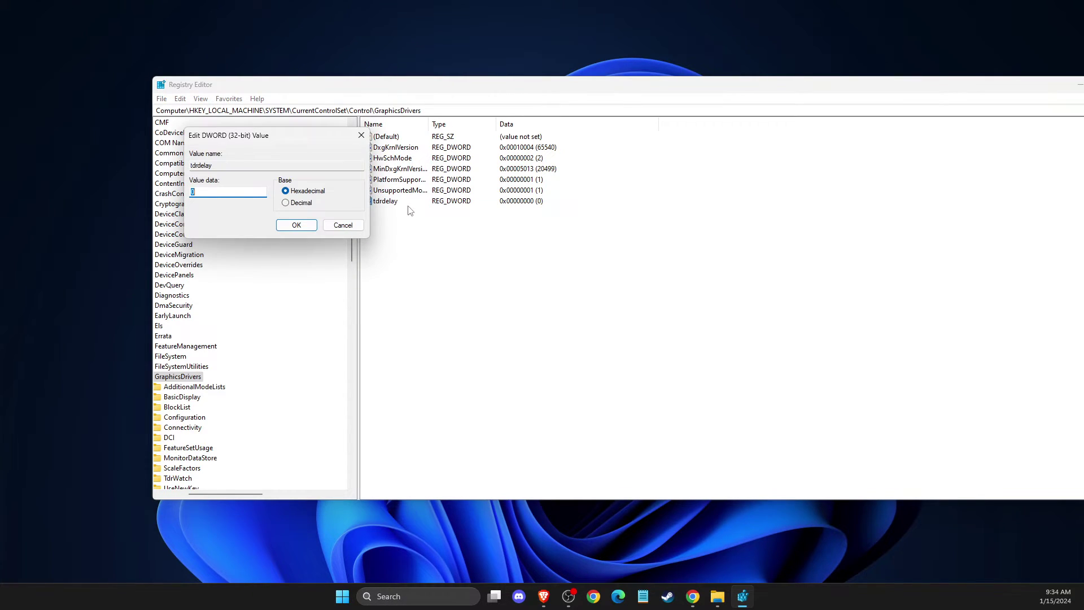
left_click(286, 203)
left_click(221, 192)
left_click(295, 225)
- Create another DWORD (32-bit) value named tdrddidelay, left at 0
right_click(392, 220)
mouse_move(418, 225)
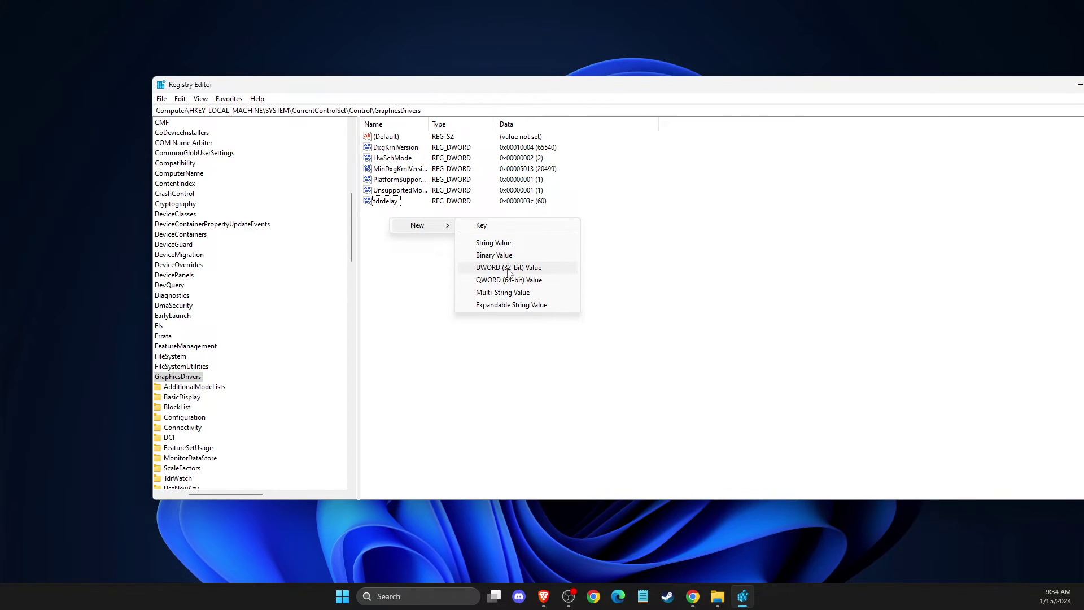
left_click(508, 268)
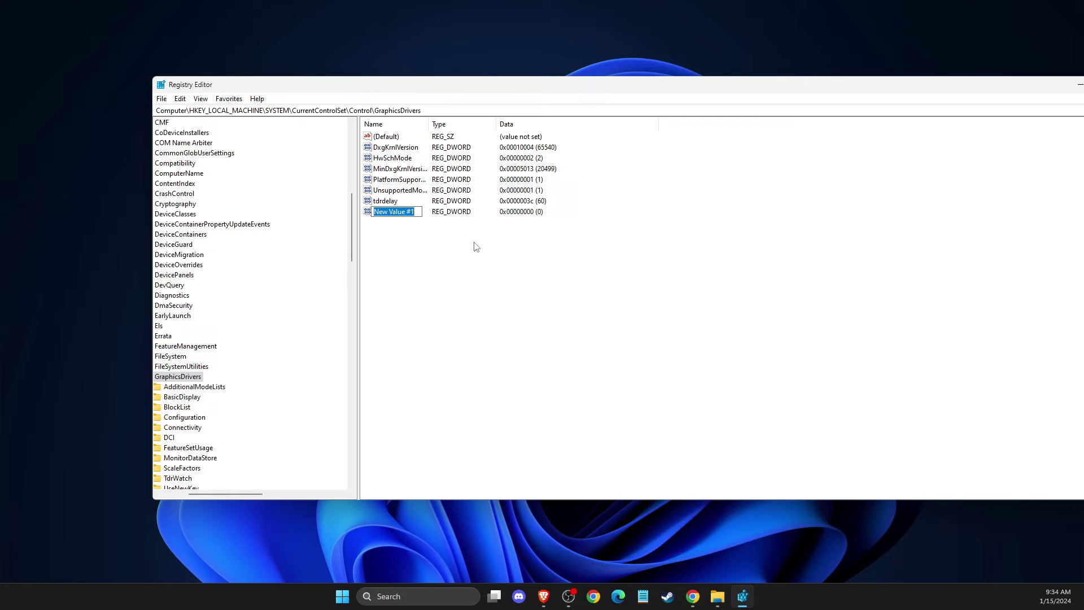
type("tdr")
type("dd")
type("i")
type("delay")
type("d")
key("Return")
- Set tdrddidelay to 60 in decimal, then close Registry Editor
right_click(390, 213)
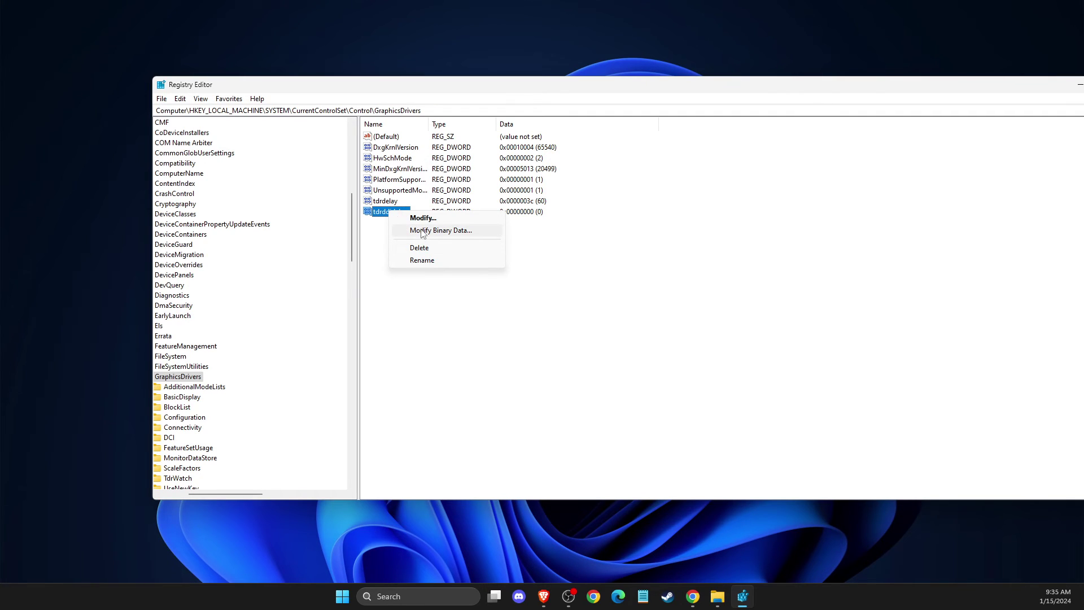
left_click(406, 217)
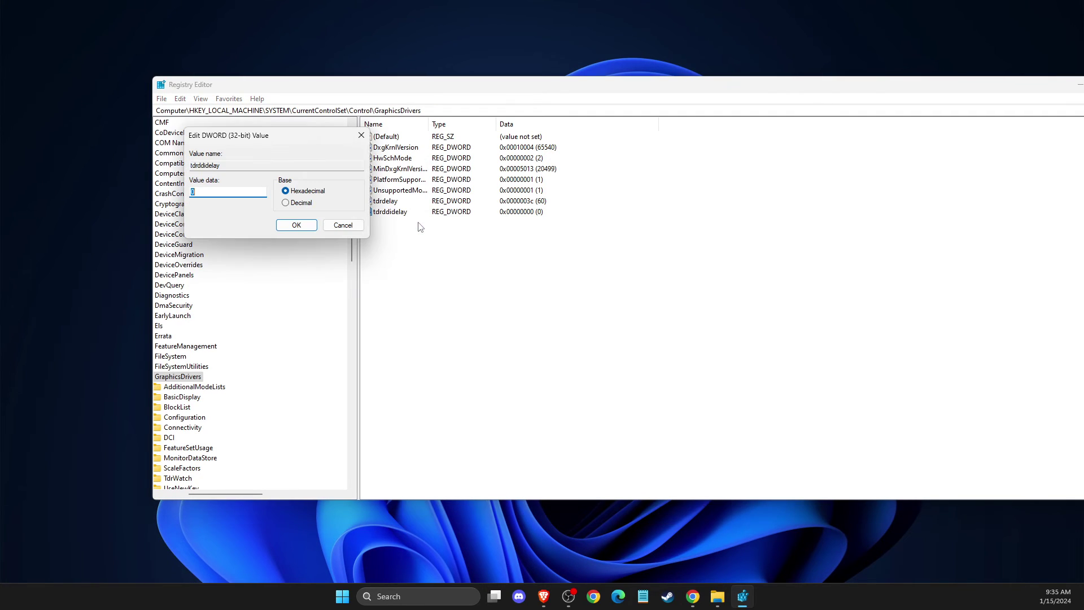
left_click(287, 203)
double_click(226, 195)
type("60")
left_click(295, 224)
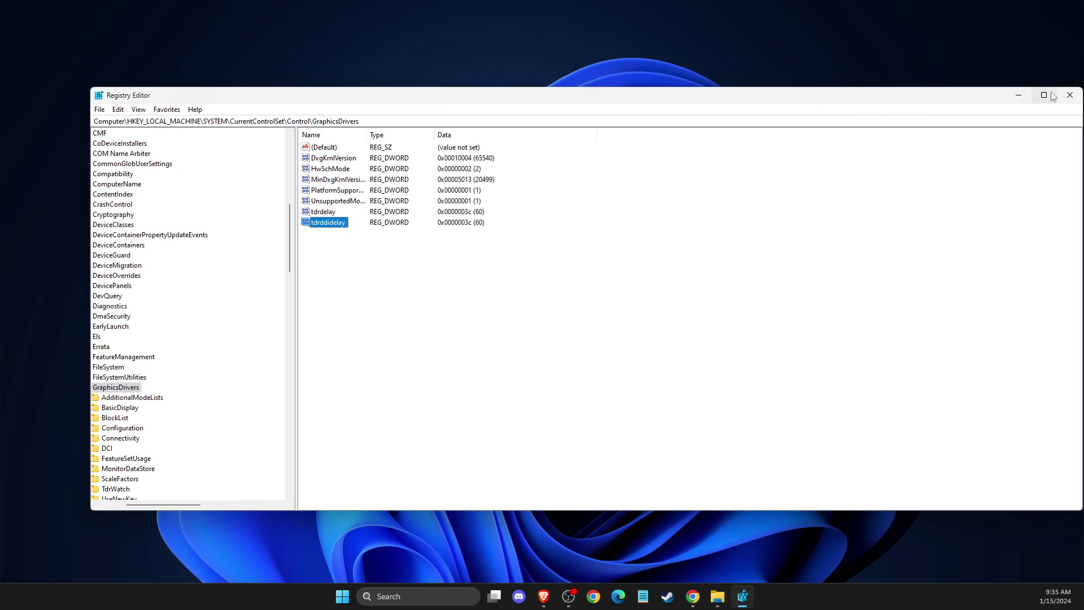
left_click(1069, 95)
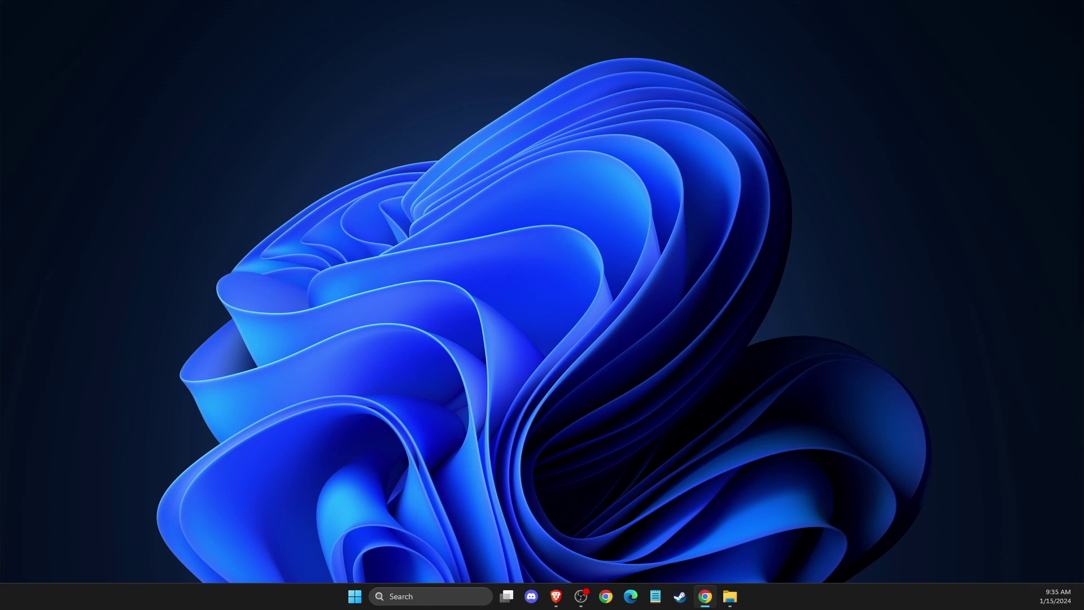
key("alt+Tab")
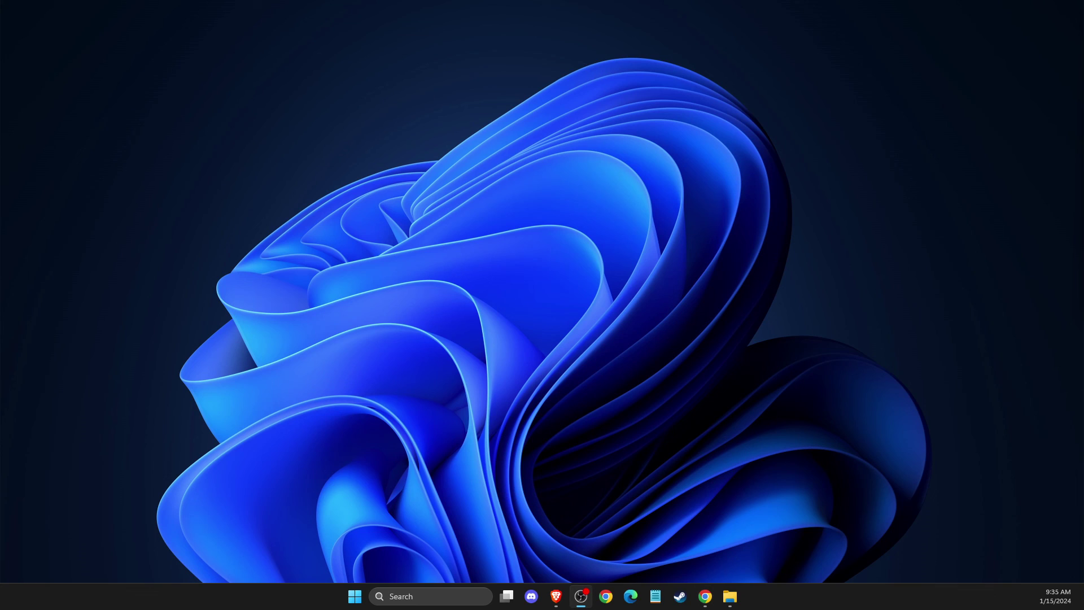